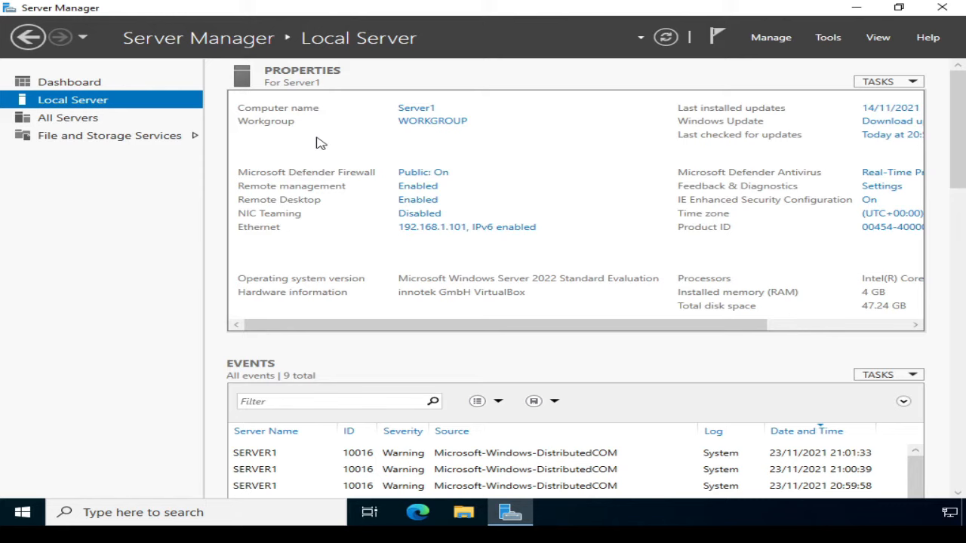
Step: Start the Add Roles and Features Wizard with role-based installation and Server1 as destination
left_click(762, 41)
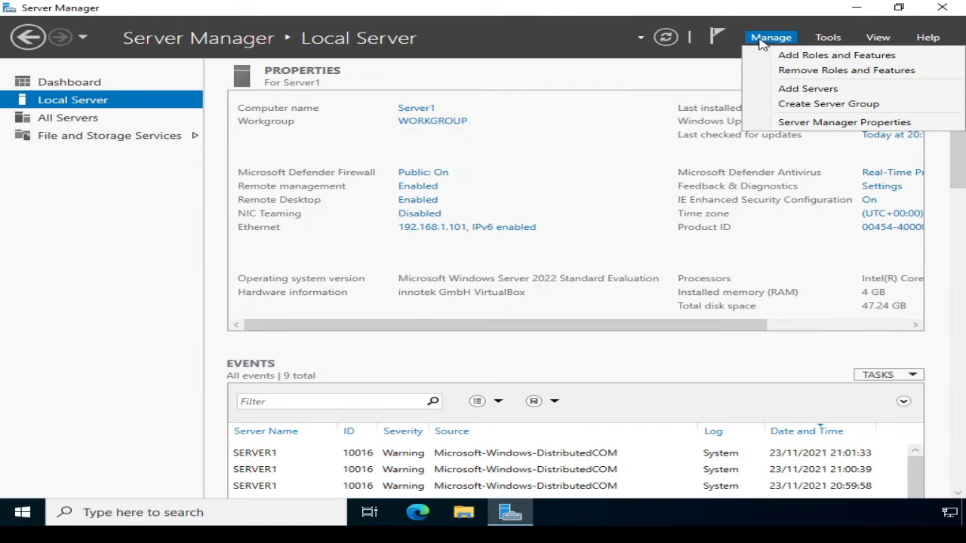
left_click(784, 56)
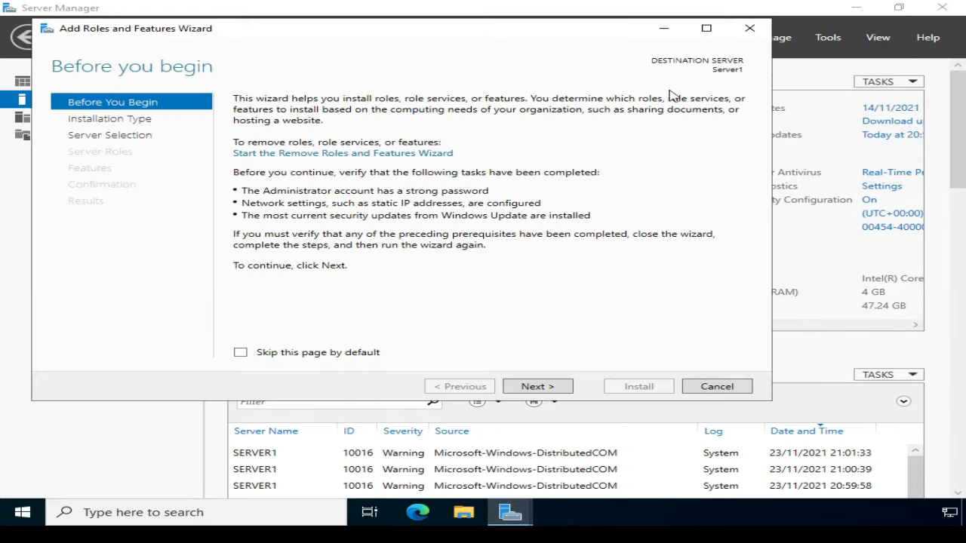
left_click(538, 386)
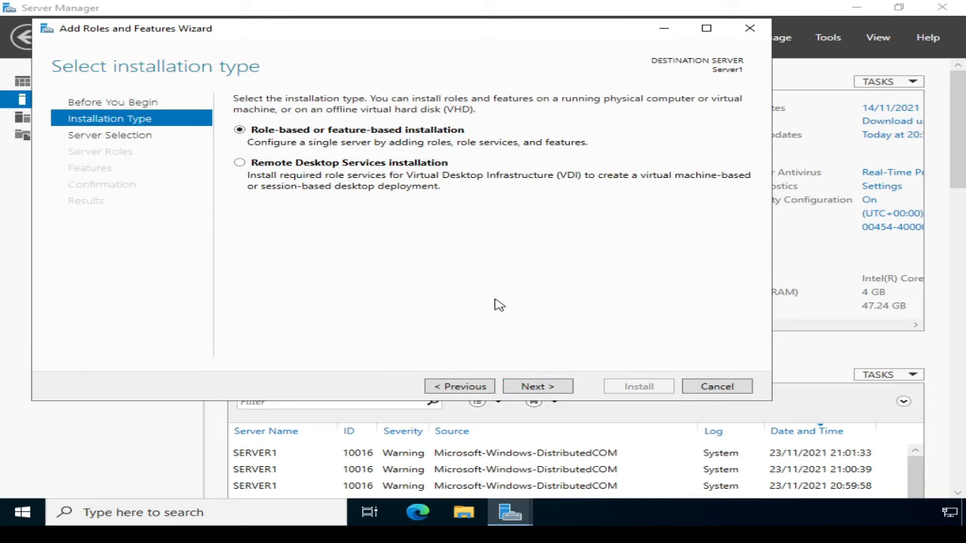
left_click(536, 392)
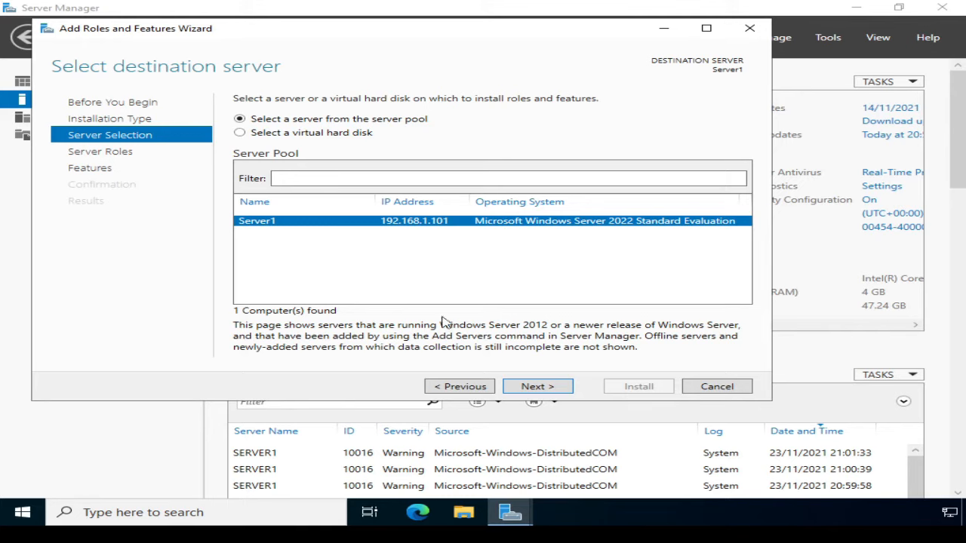
left_click(544, 388)
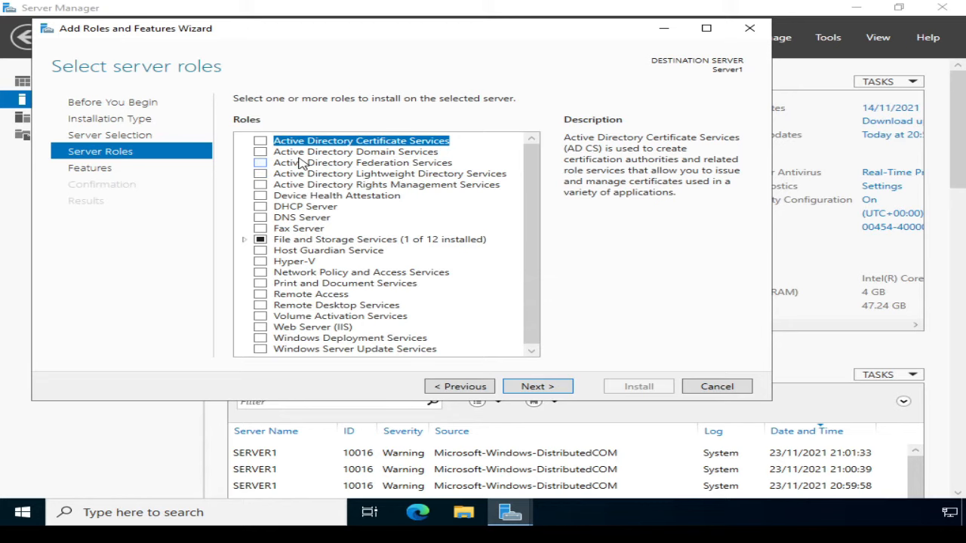
Step: Select the Active Directory Domain Services role with its management tools, adding no extra features
left_click(260, 152)
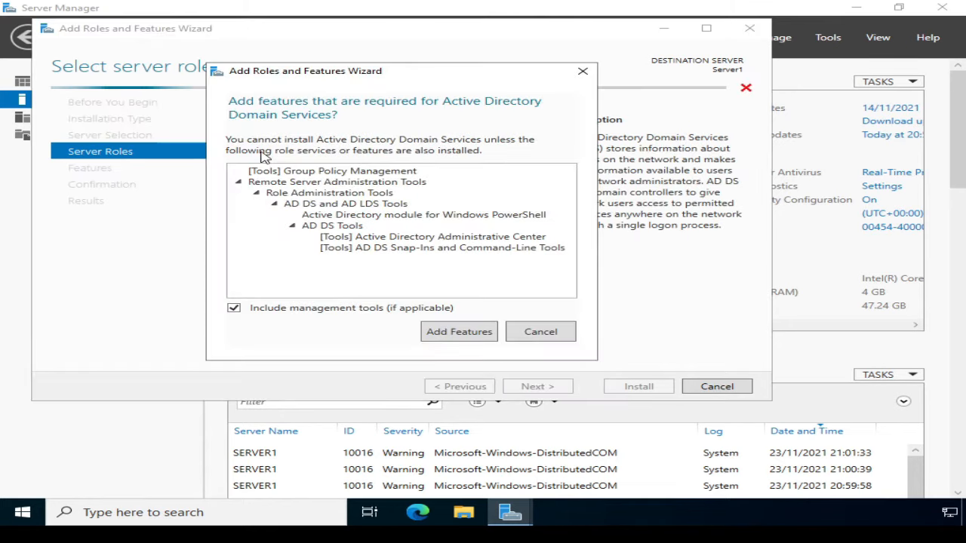
left_click(459, 333)
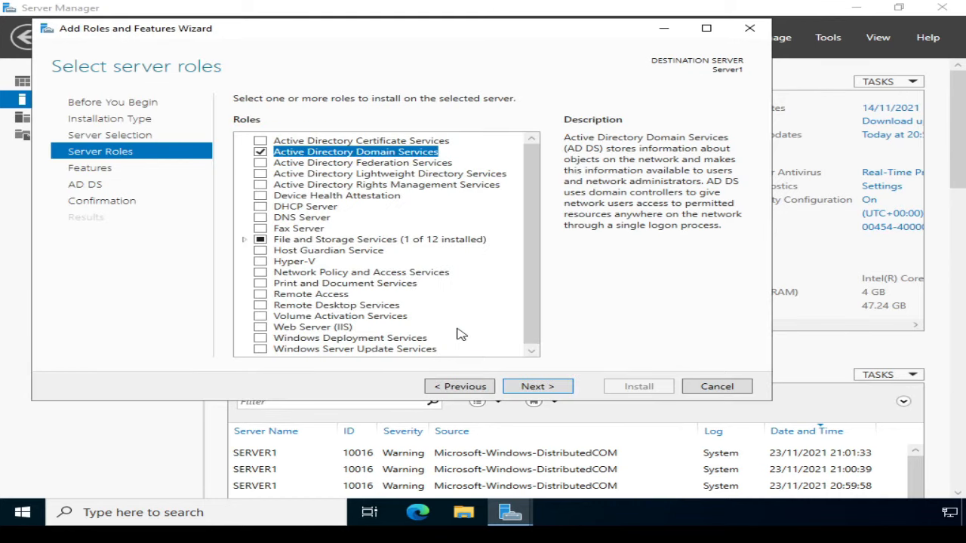
left_click(537, 387)
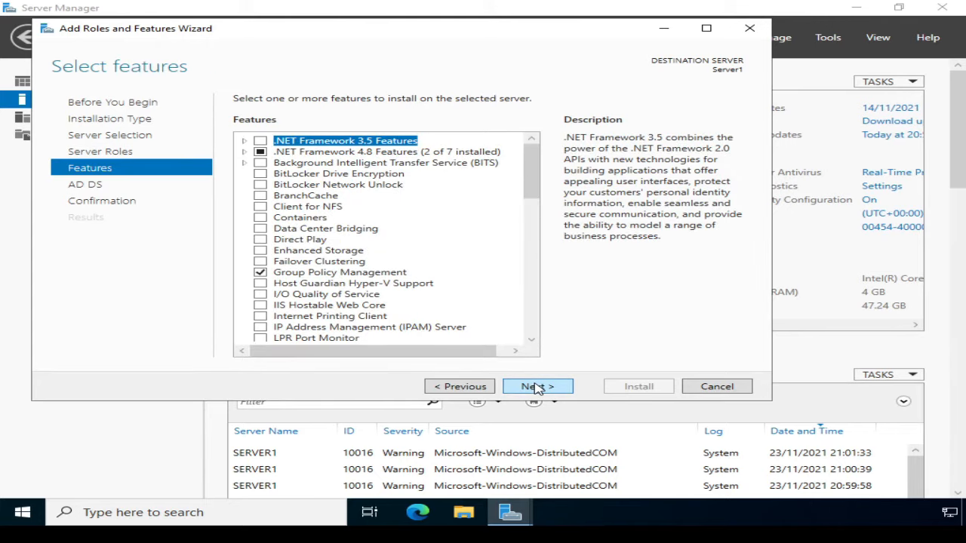
left_click(536, 387)
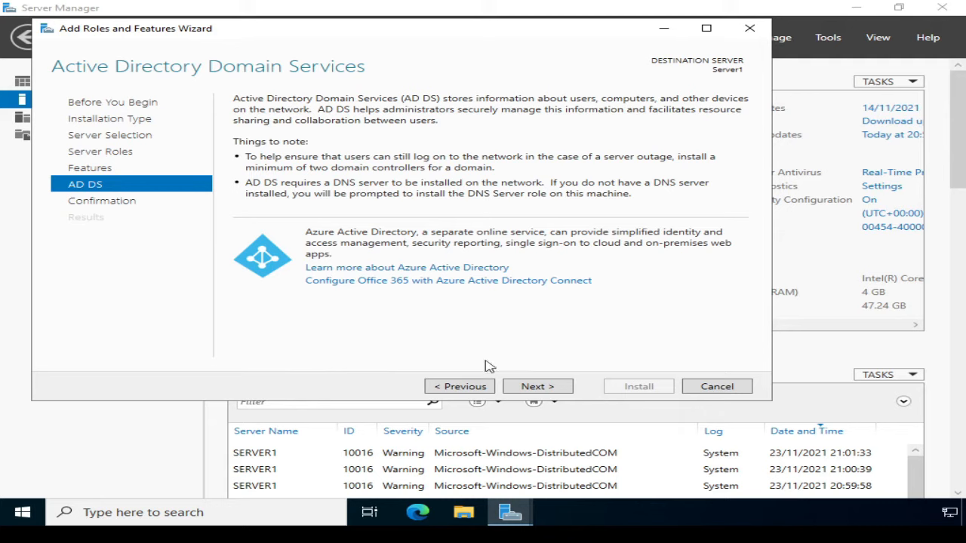
Step: Install AD DS on Server1 with automatic restart of the destination server enabled
left_click(537, 388)
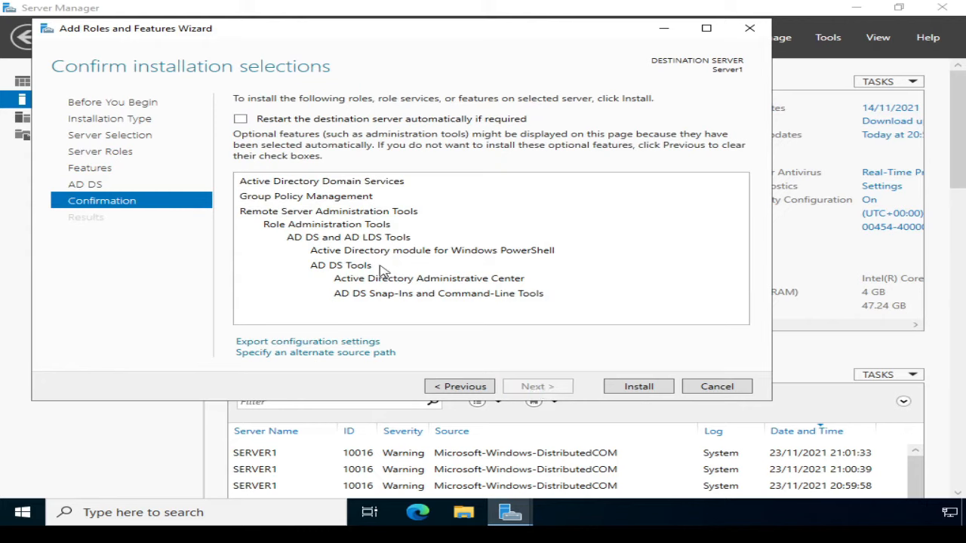
left_click(240, 119)
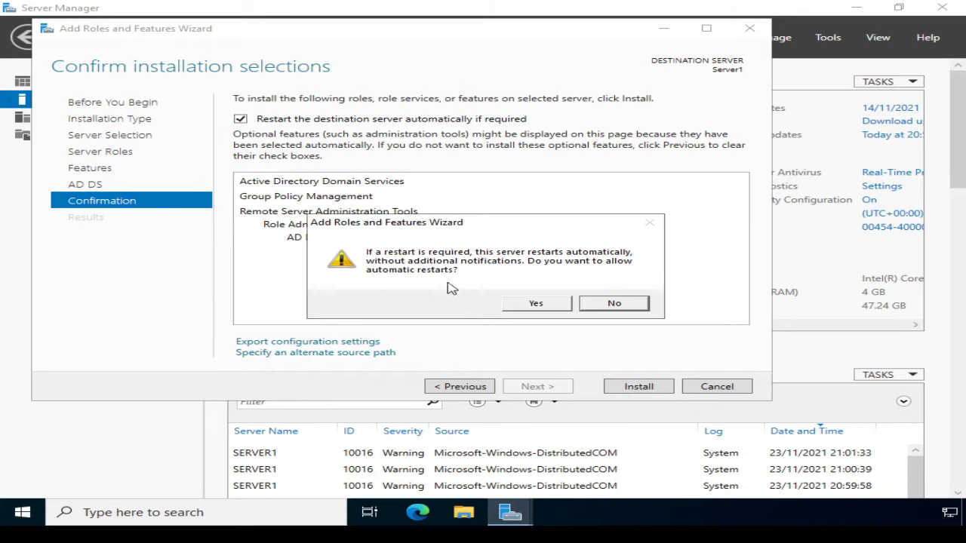
left_click(535, 303)
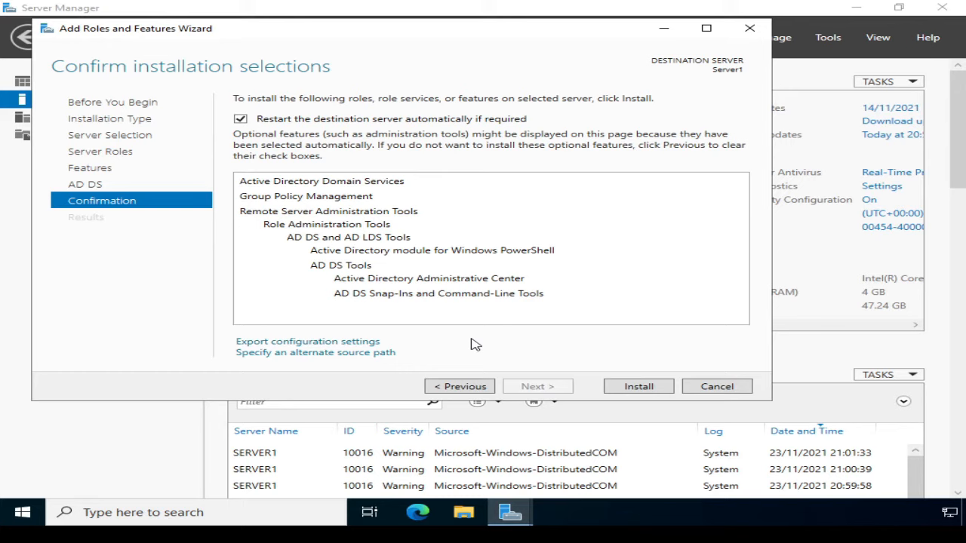
left_click(637, 386)
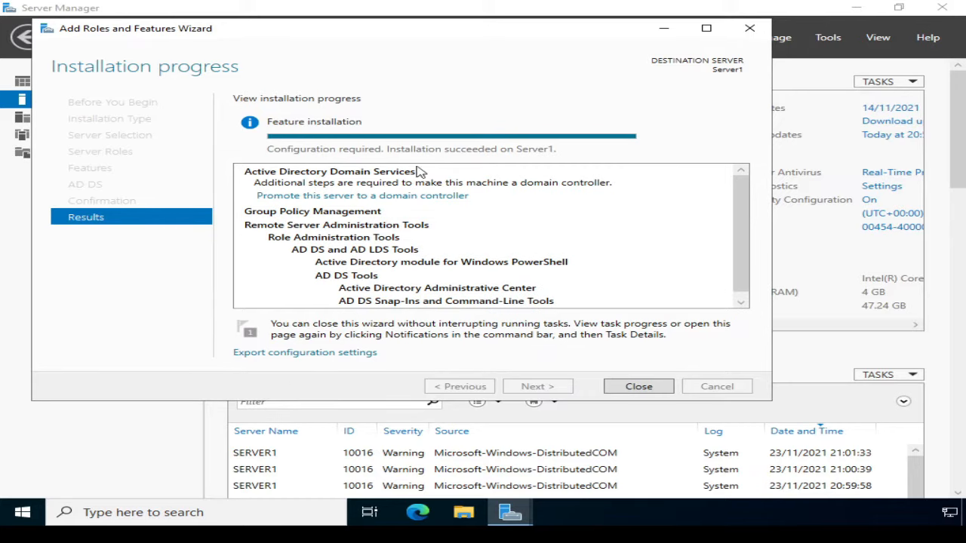
Step: Promote the server by adding a new forest with root domain name training.ittaster.com
left_click(307, 196)
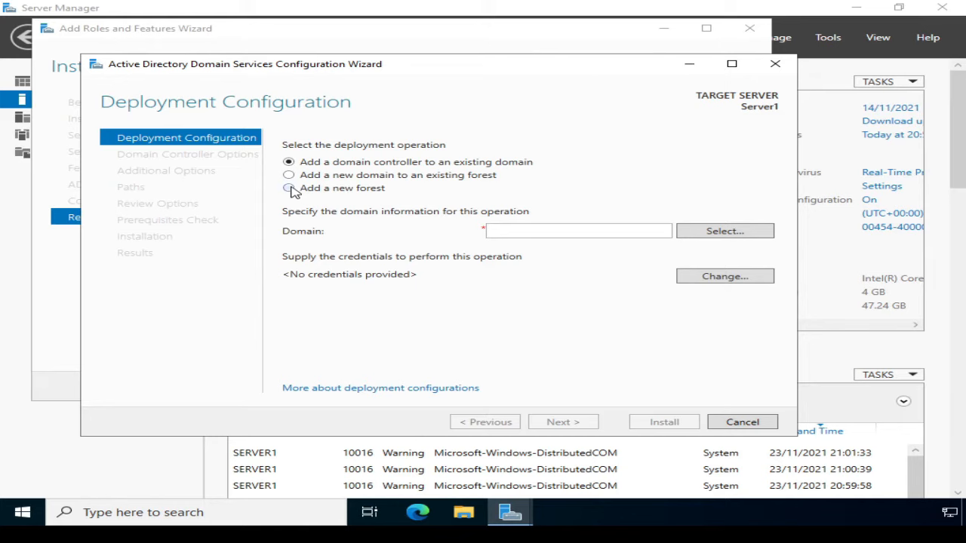
left_click(289, 189)
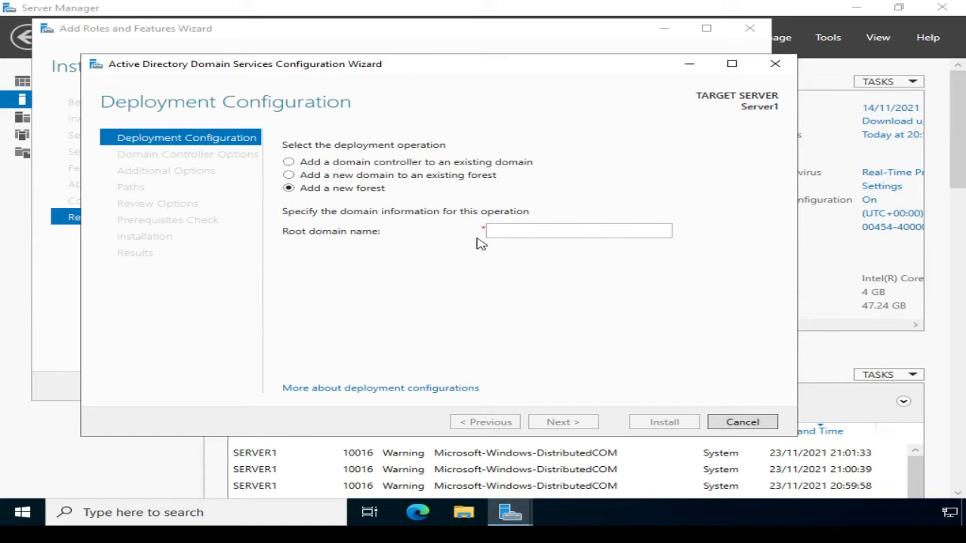
left_click(500, 230)
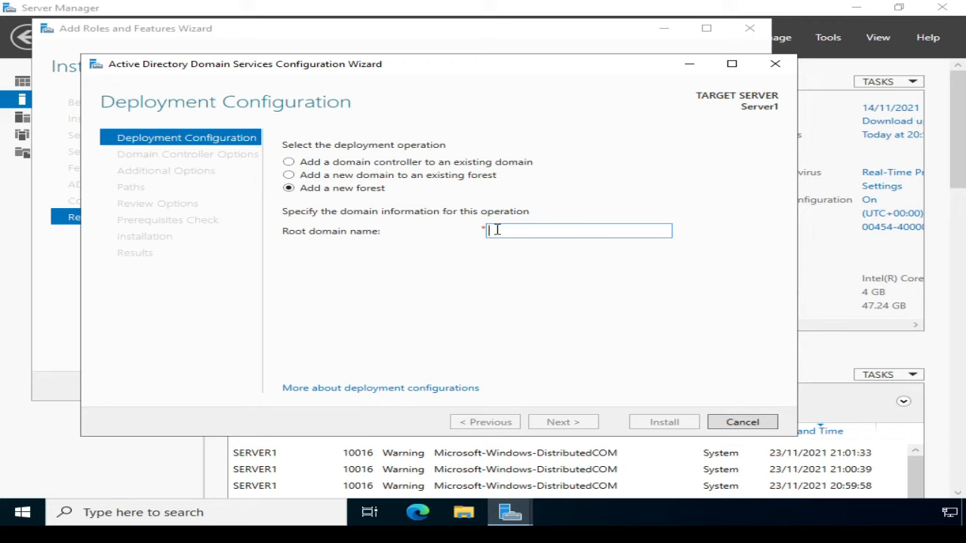
type("training.ittaster.com")
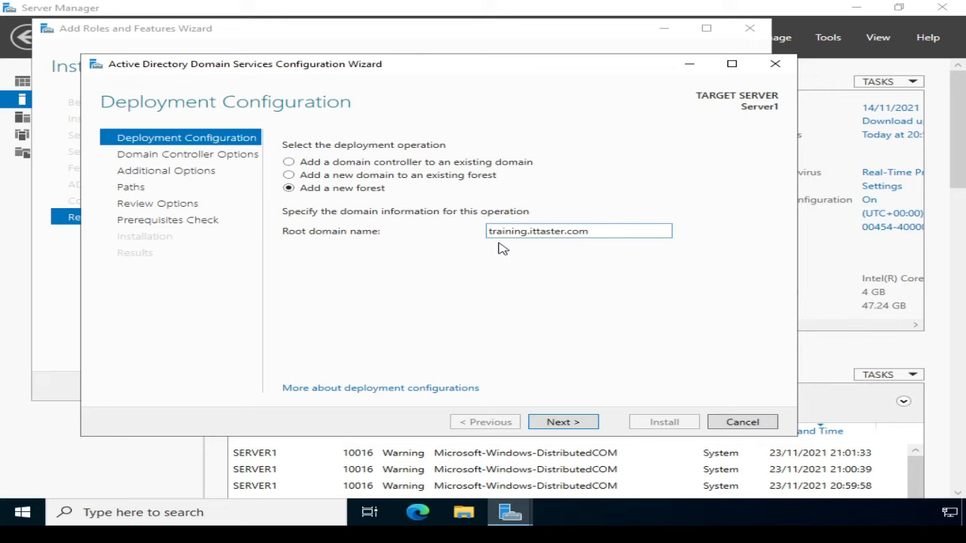
left_click_drag(600, 231, 475, 236)
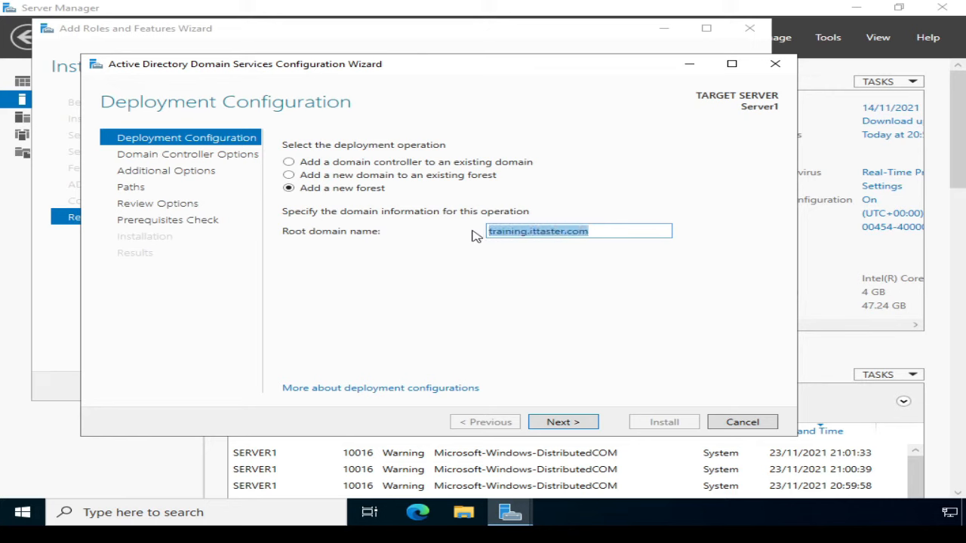
type("ittaster.local")
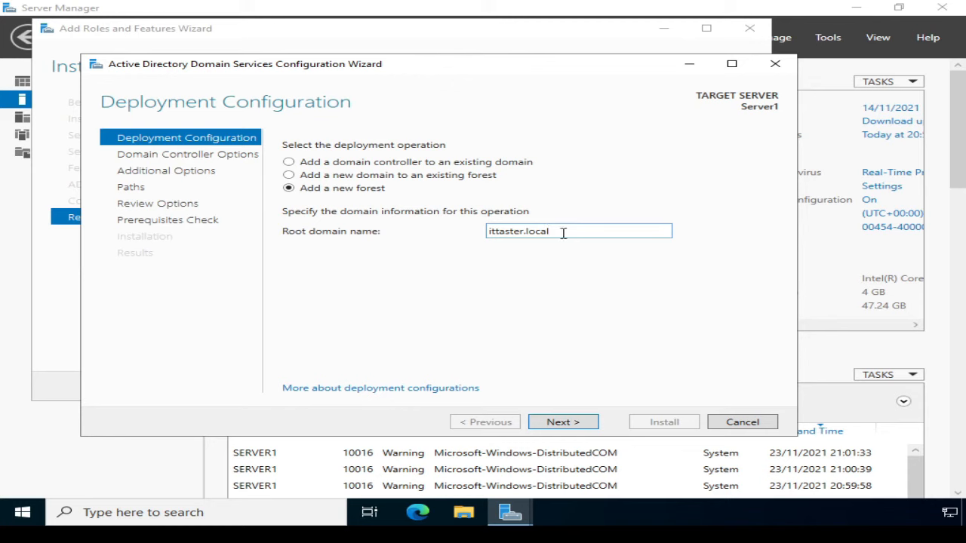
left_click_drag(562, 231, 477, 241)
type("trainig")
key("BackSpace")
key("BackSpace")
type("ing.ittaster.com")
left_click(576, 423)
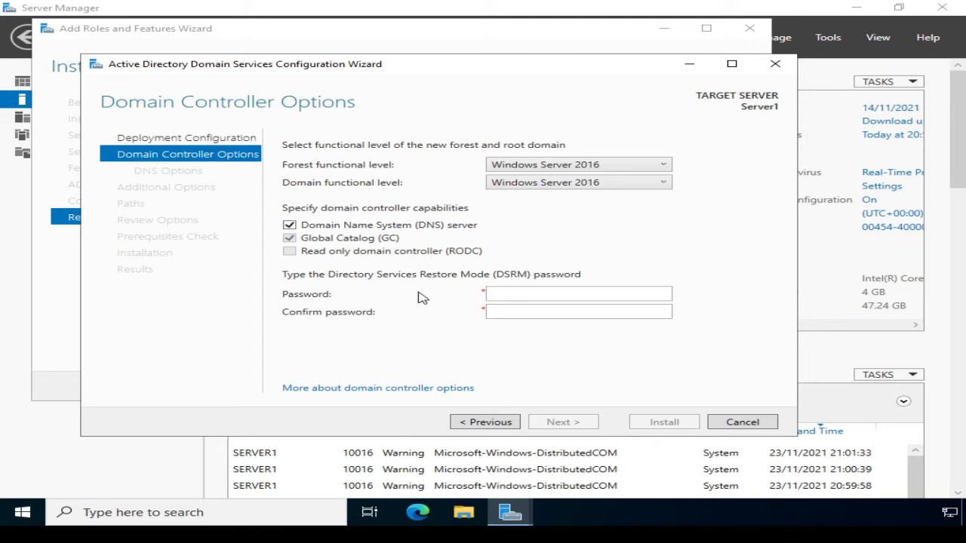
Step: Enter and confirm the Directory Services Restore Mode password on Domain Controller Options
left_click(496, 292)
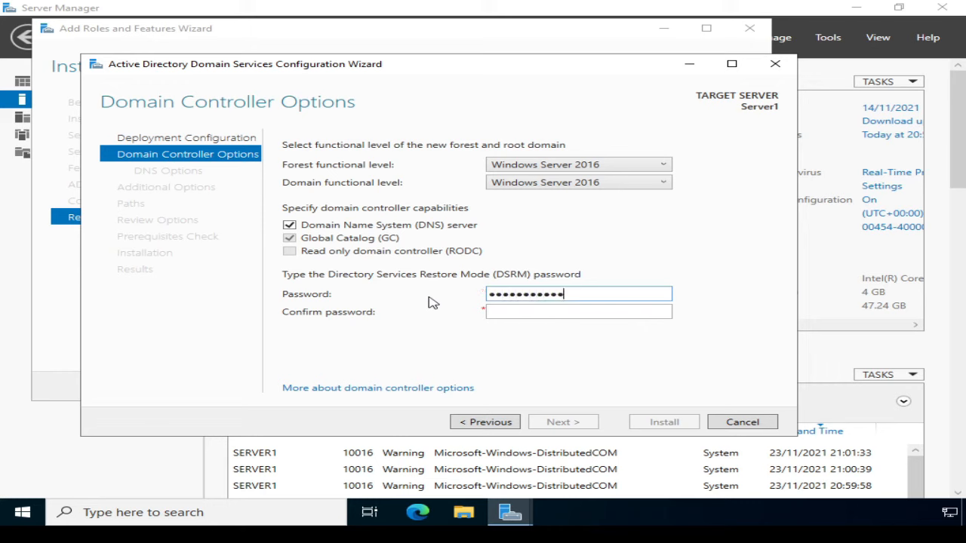
key("Tab")
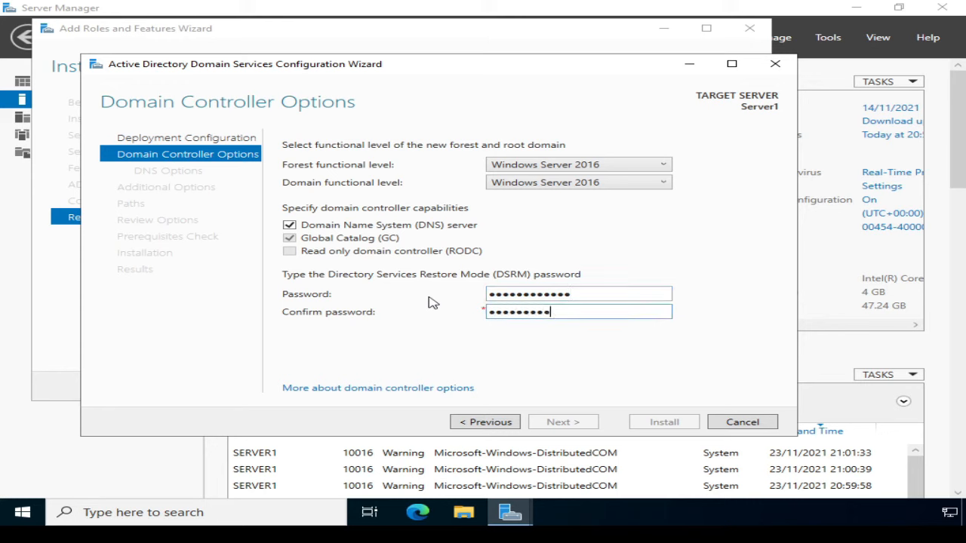
type("!")
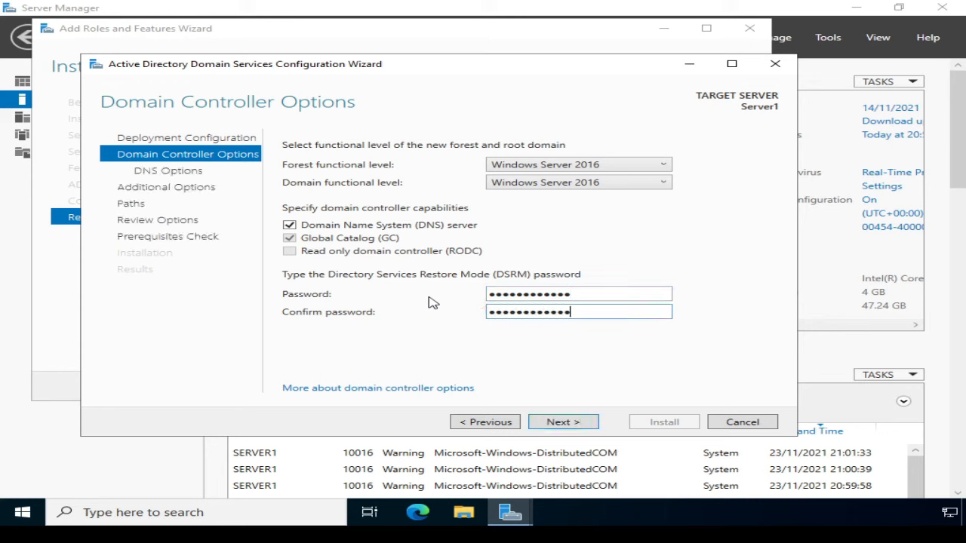
left_click(539, 424)
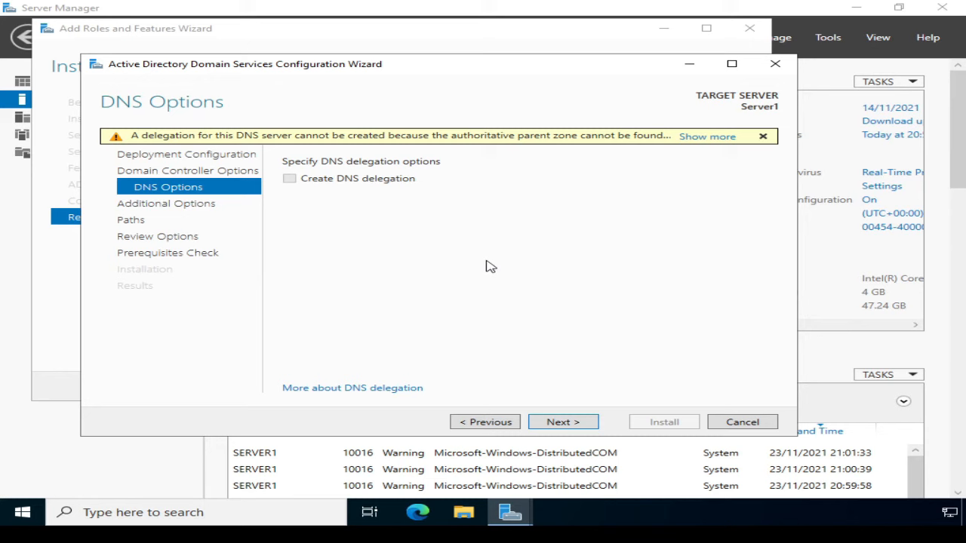
Step: Accept the defaults on DNS Options, Additional Options (NetBIOS TRAINING) and Paths
left_click(560, 423)
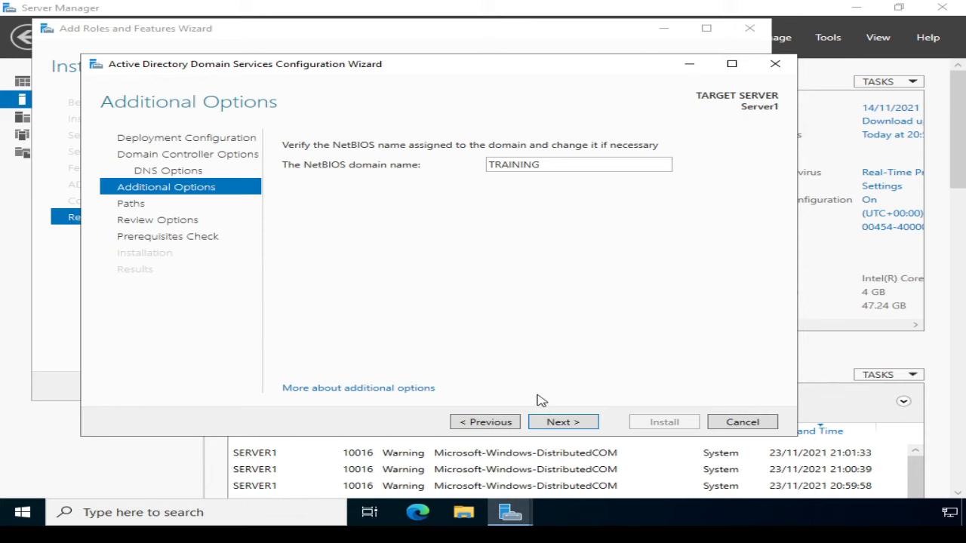
left_click(559, 425)
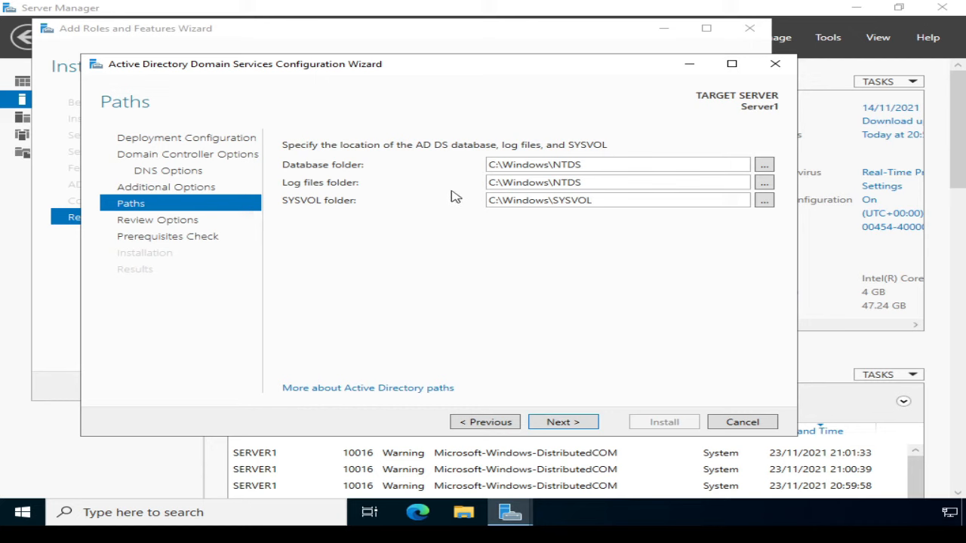
left_click(560, 423)
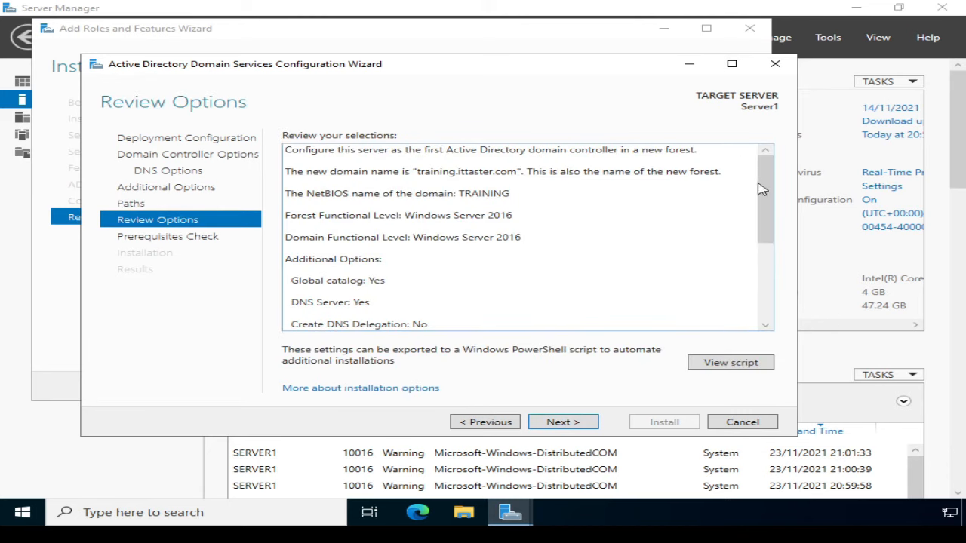
Step: Review the settings, pass the prerequisites check, and install AD DS to promote Server1
left_click_drag(764, 185, 732, 150)
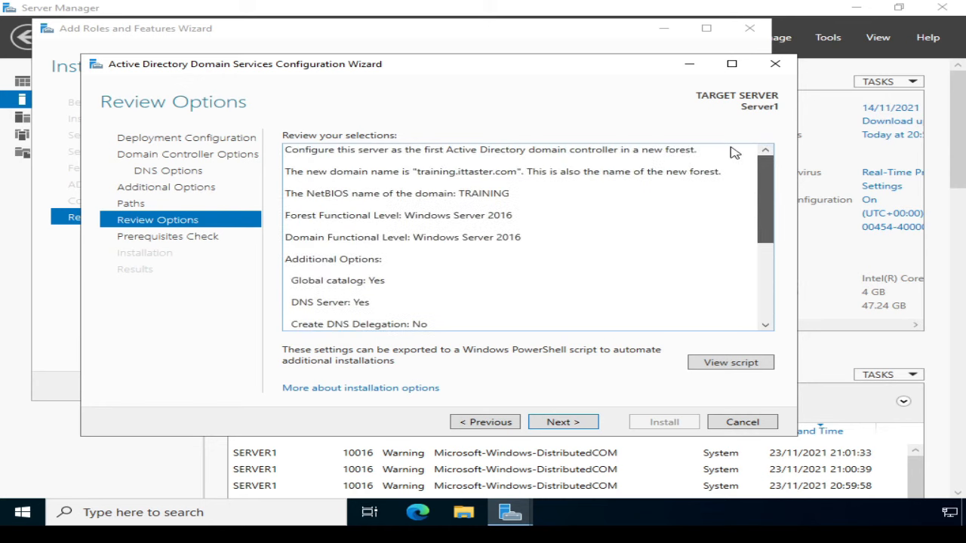
left_click(566, 425)
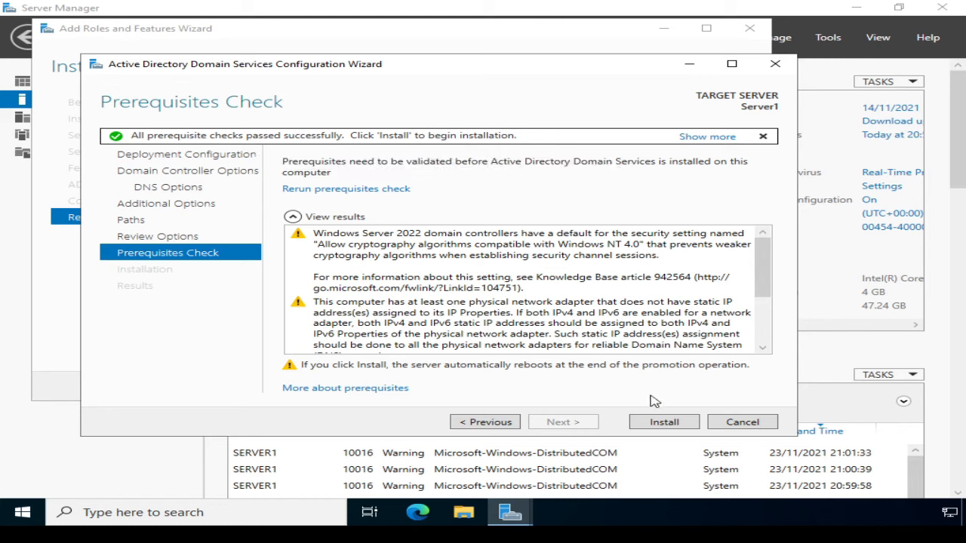
left_click(664, 425)
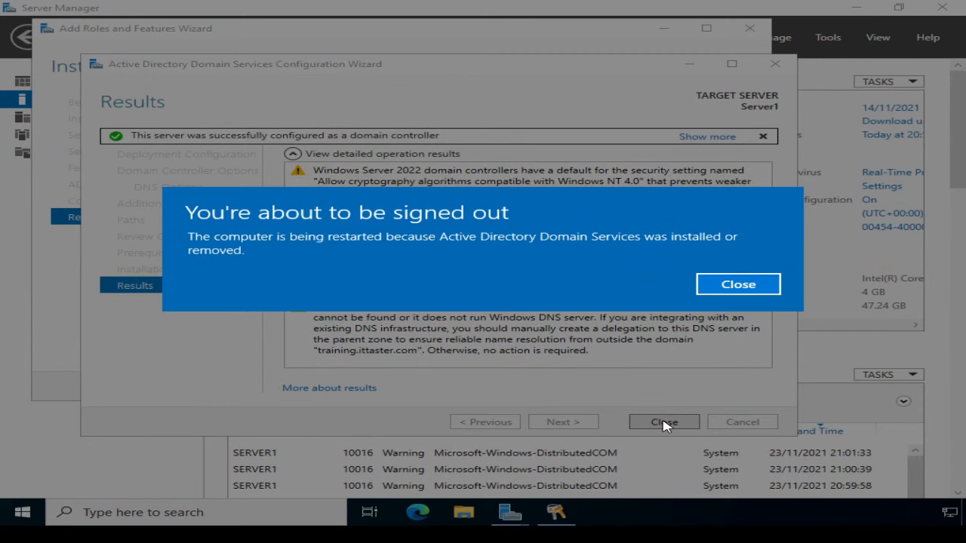
Step: Close the 'You're about to be signed out' notice and let Server1 restart
left_click(728, 282)
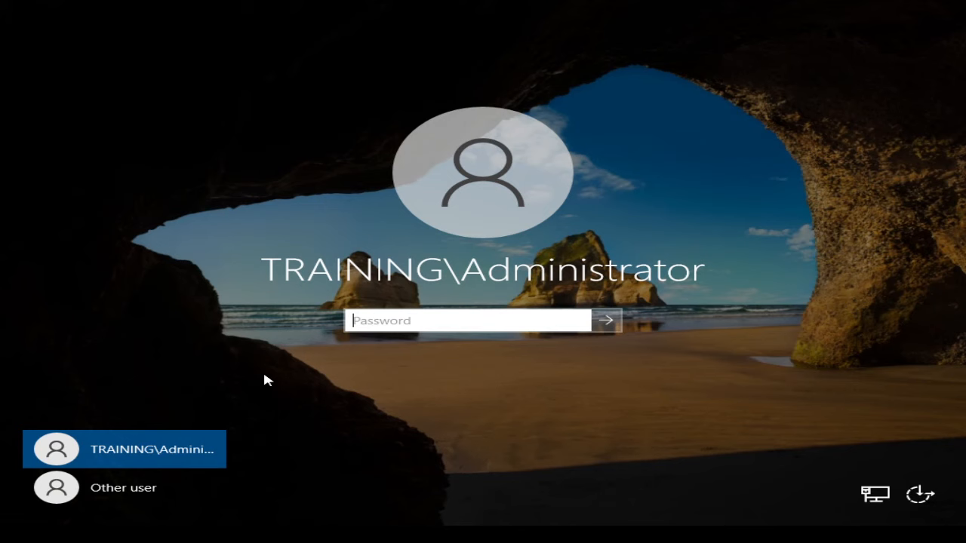
Step: Sign in as TRAINING\Administrator with the administrator password
type("Pa$$w0rd123")
key("Return")
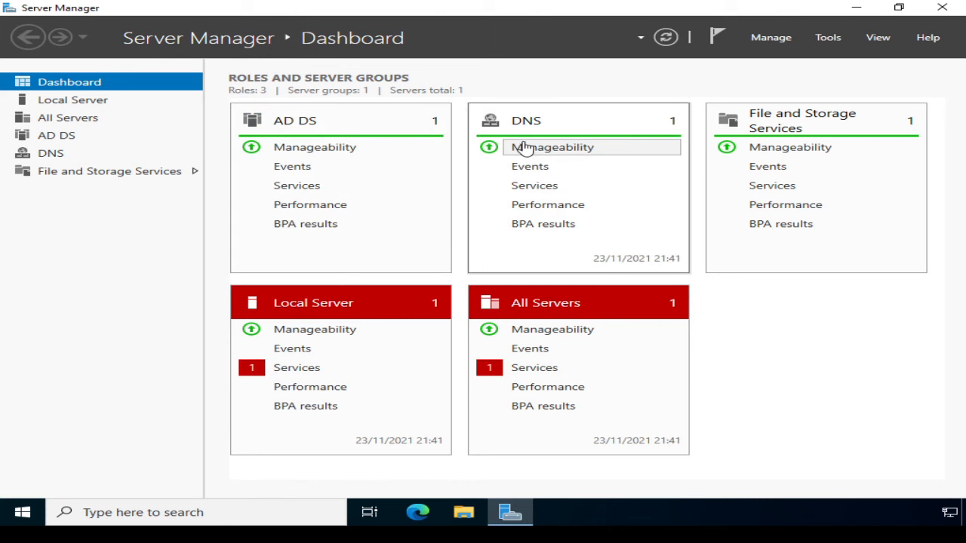
Step: Confirm on Local Server that the domain is training.ittaster.com, then show the Tools menu
left_click(73, 103)
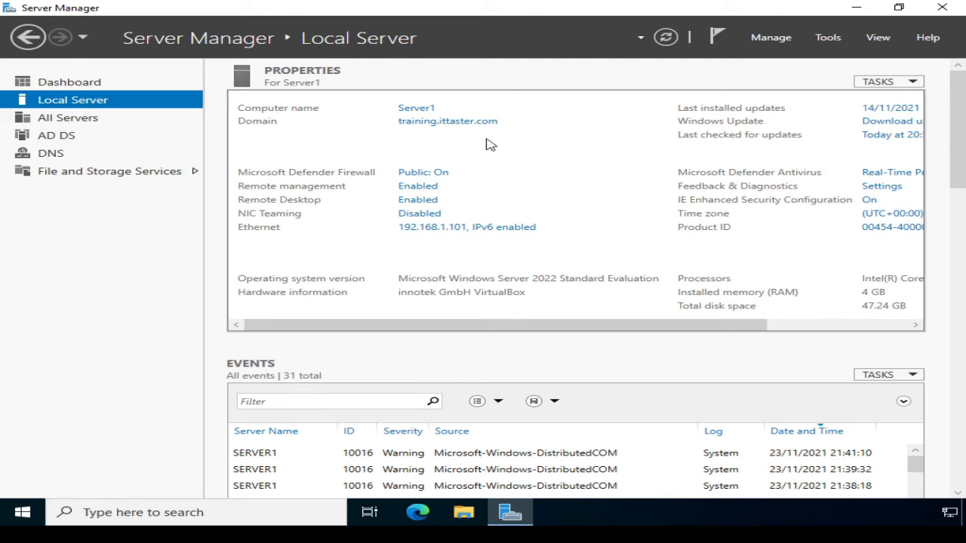
left_click(828, 39)
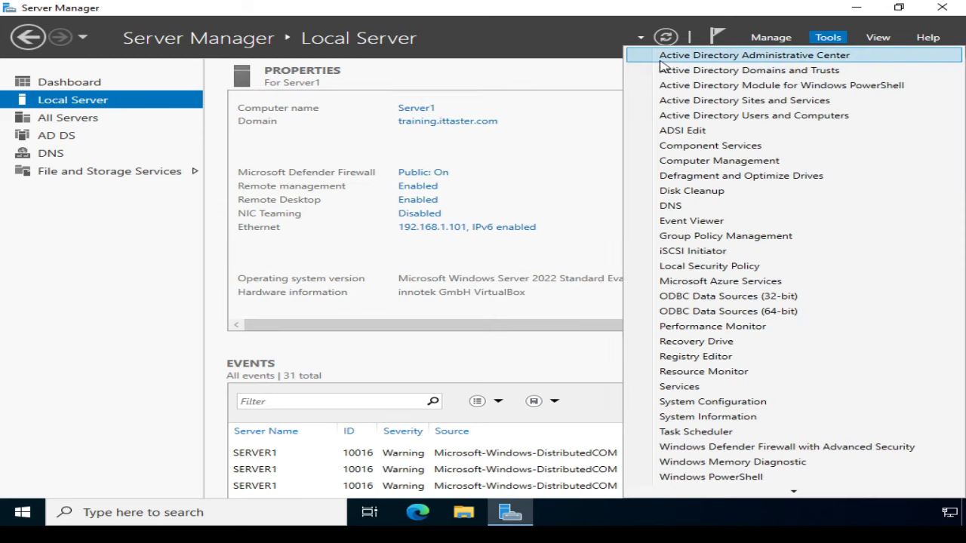
Step: Check that SERVER1 is listed under training.ittaster.com's Domain Controllers in Active Directory Users and Computers, then close it
left_click(658, 118)
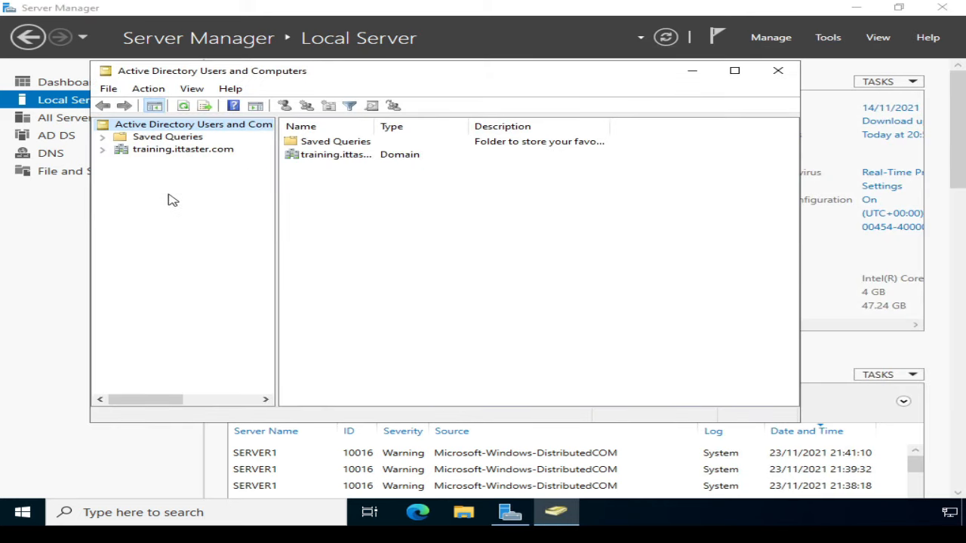
left_click(104, 150)
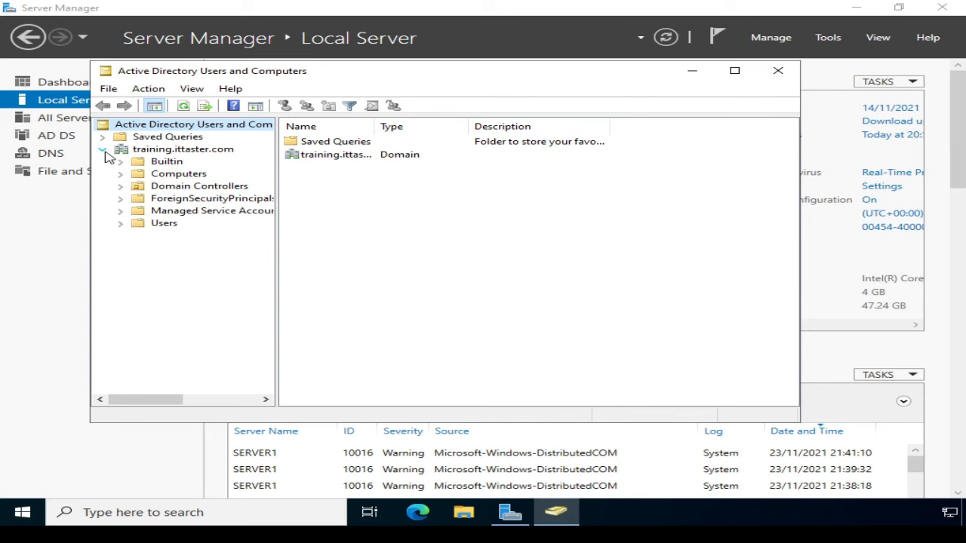
left_click(146, 191)
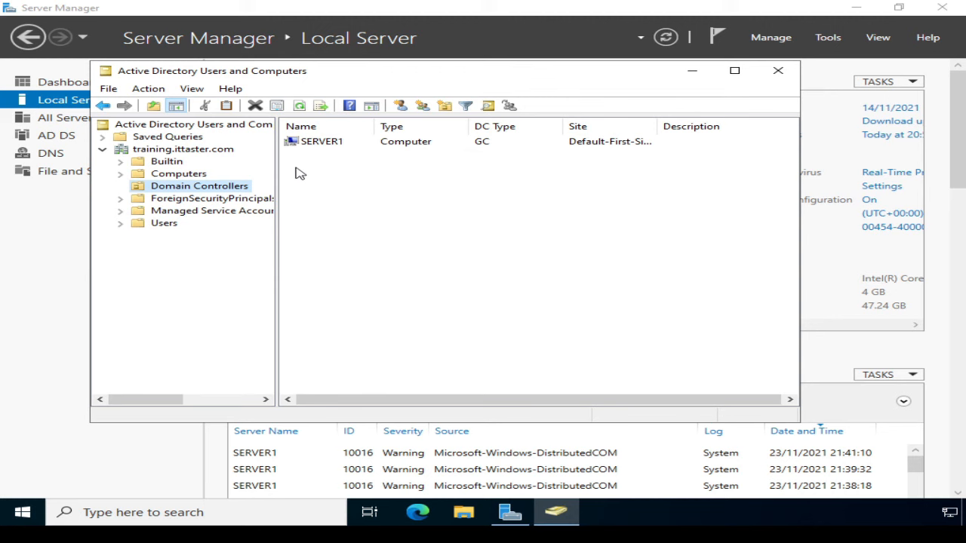
left_click(778, 72)
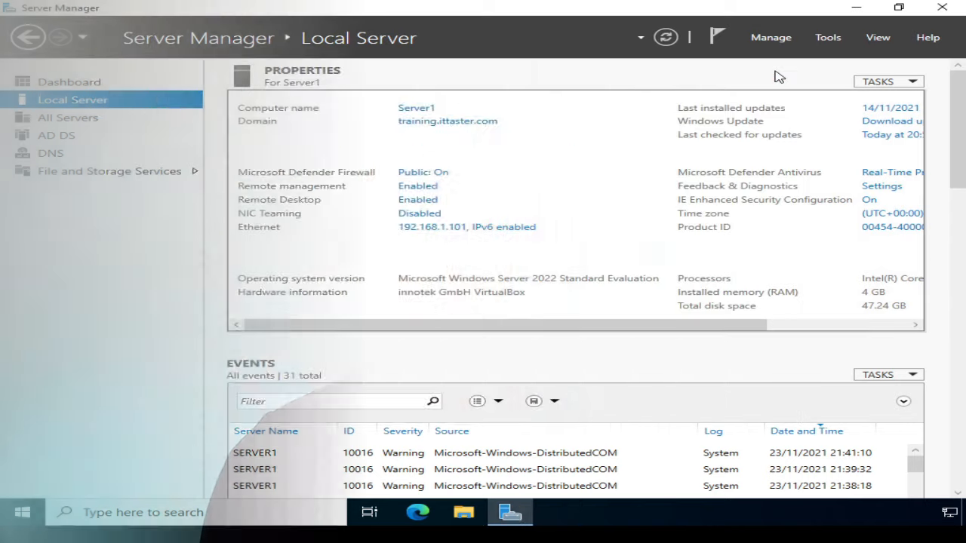